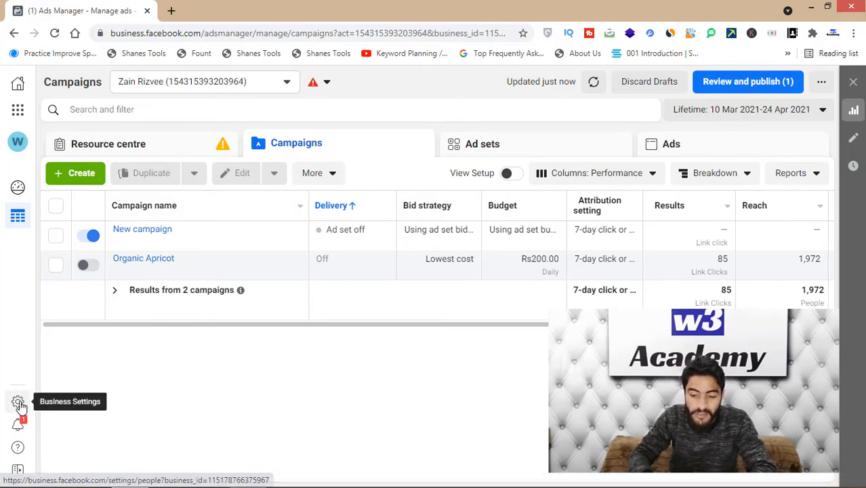
Open the business settings and show the Pixels list under Data sources.
{"action": "left_click", "coordinate": [18, 403]}
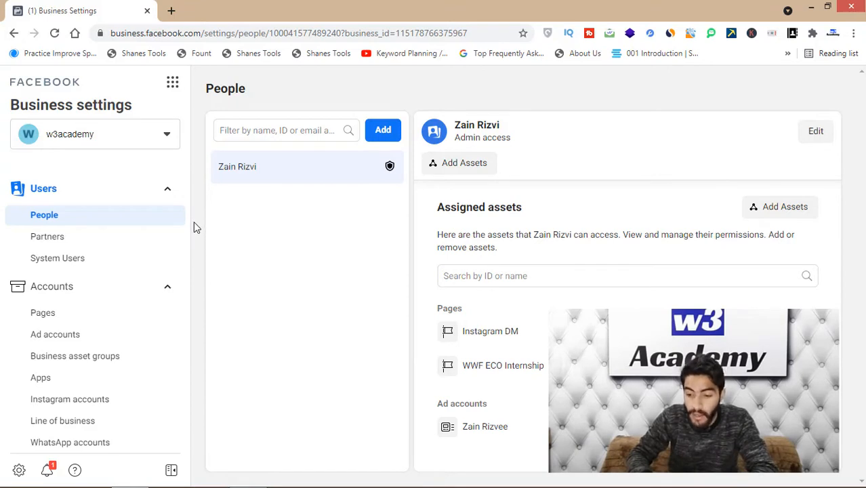
{"action": "scroll", "coordinate": [188, 224], "scroll_direction": "down", "scroll_amount": 1}
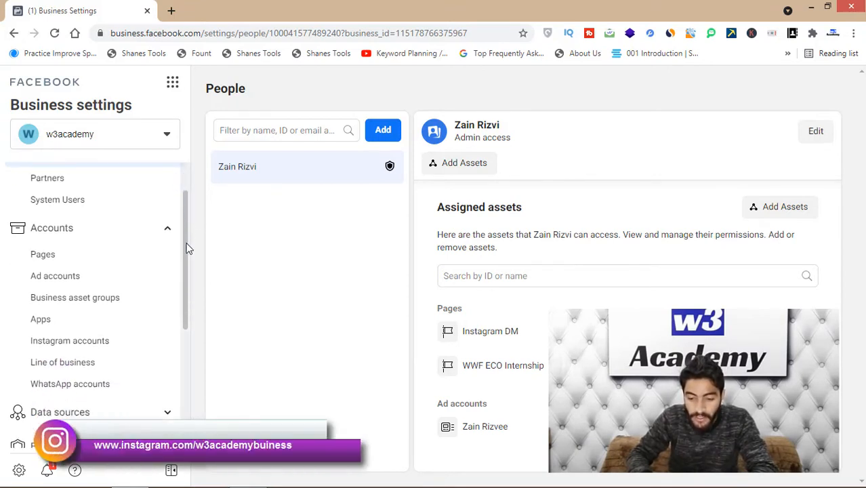
{"action": "scroll", "coordinate": [186, 261], "scroll_direction": "down", "scroll_amount": 2}
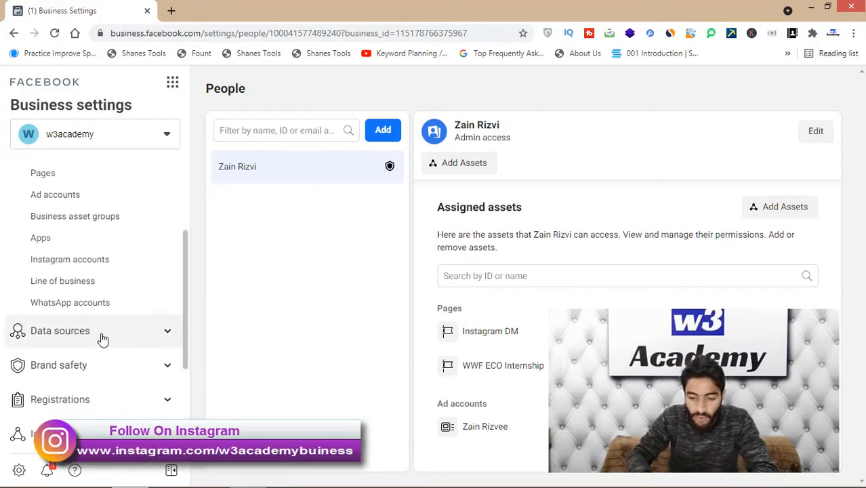
{"action": "left_click", "coordinate": [101, 332]}
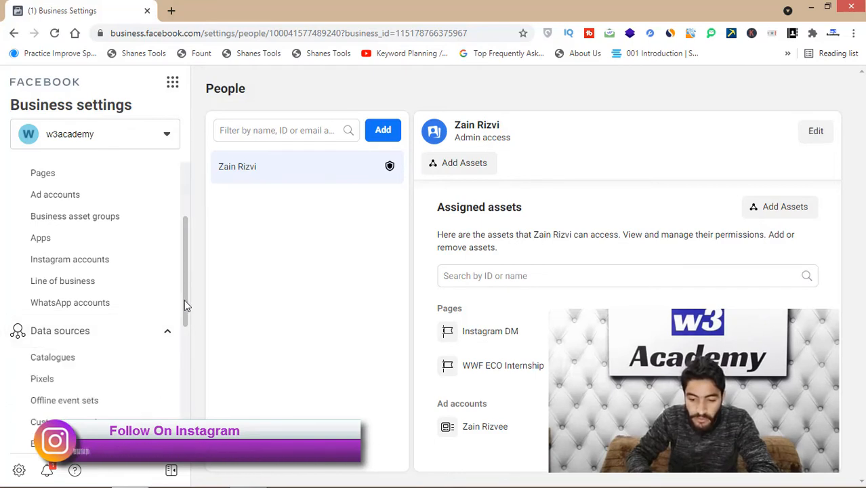
{"action": "scroll", "coordinate": [187, 312], "scroll_direction": "down", "scroll_amount": 1}
{"action": "scroll", "coordinate": [189, 323], "scroll_direction": "down", "scroll_amount": 1}
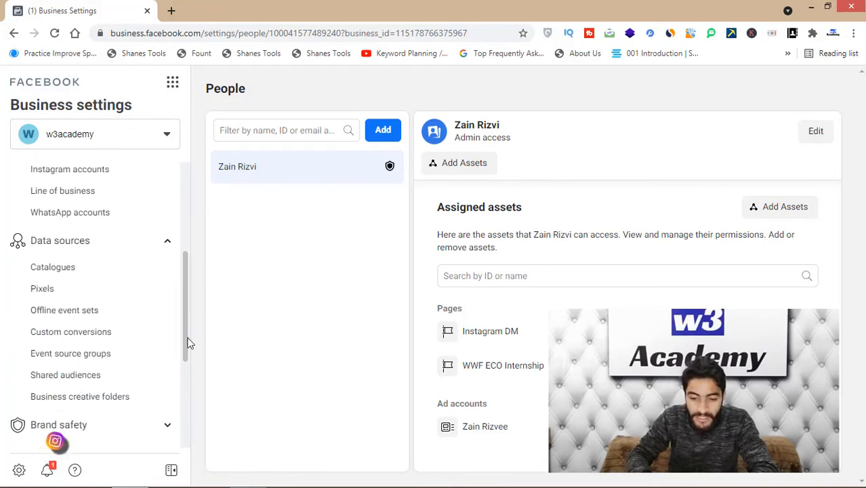
{"action": "left_click", "coordinate": [44, 286]}
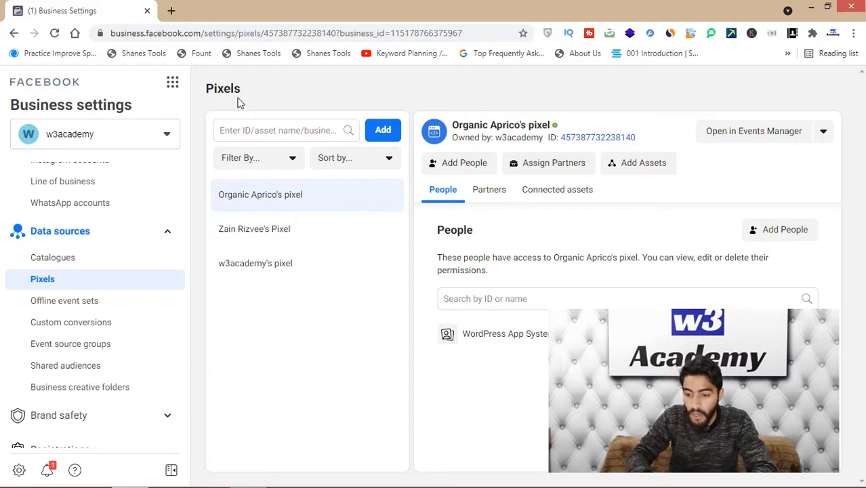
{"action": "left_click", "coordinate": [386, 135]}
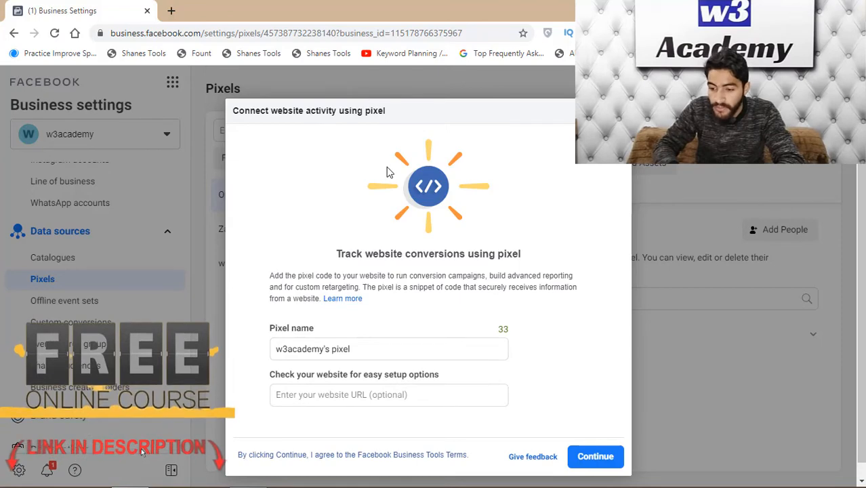
{"action": "left_click_drag", "start_coordinate": [339, 253], "coordinate": [507, 255]}
{"action": "left_click", "coordinate": [412, 280]}
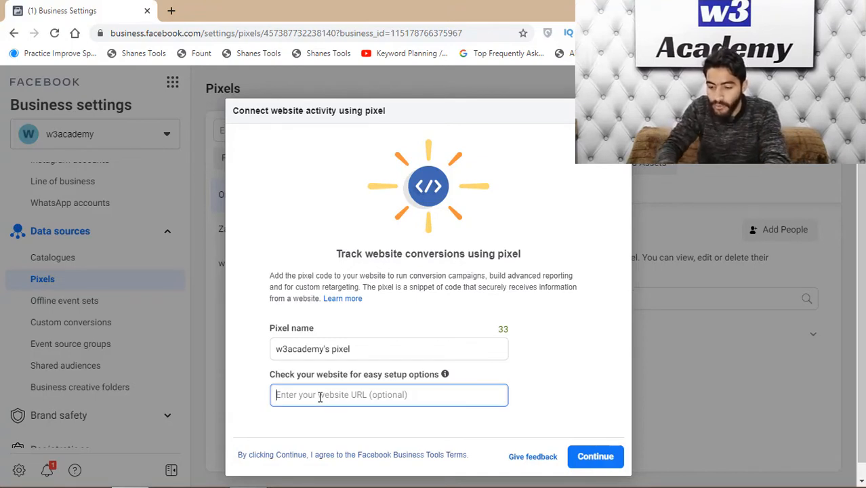
{"action": "left_click", "coordinate": [173, 10]}
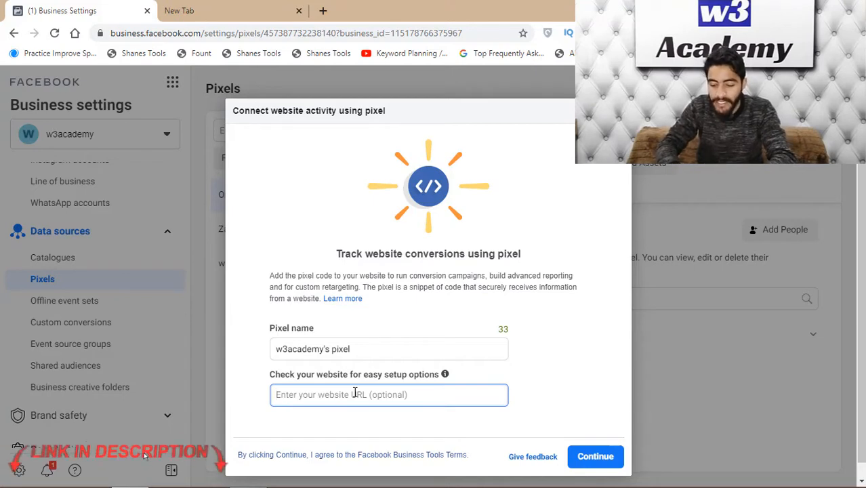
{"action": "type", "text": "http://w3academy.net/"}
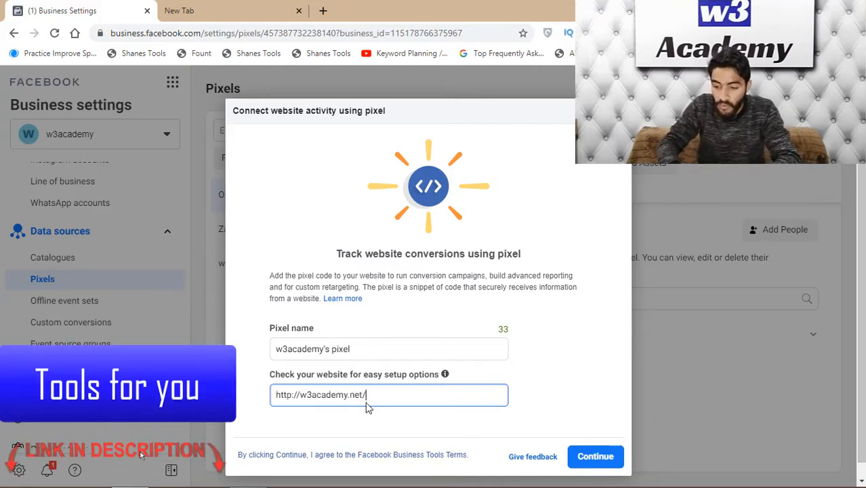
{"action": "left_click", "coordinate": [603, 461]}
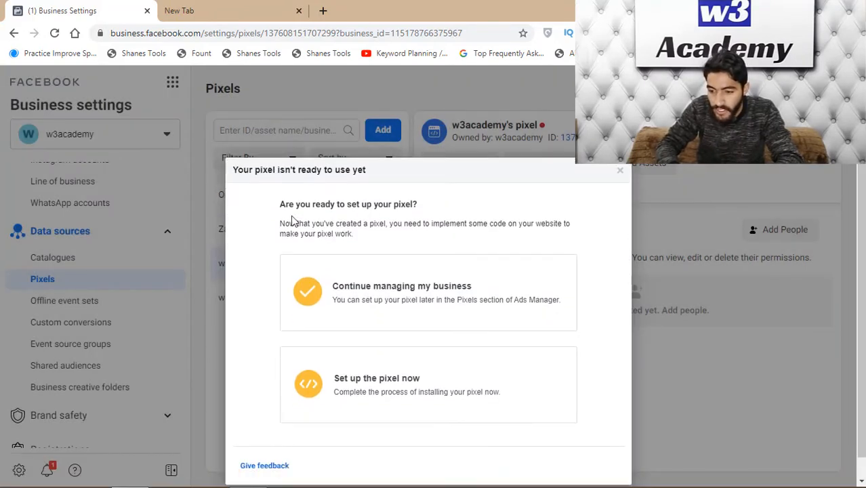
Choose to set up the pixel now using WordPress and review the plugin installation instructions.
{"action": "left_click", "coordinate": [364, 387]}
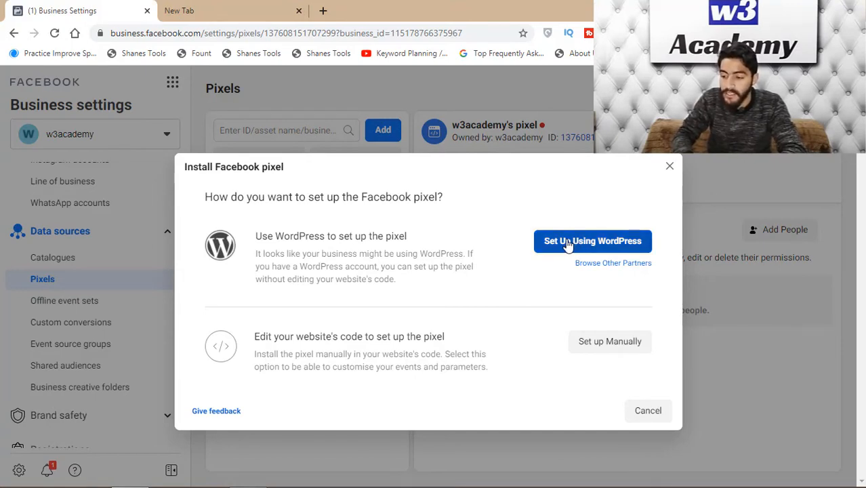
{"action": "left_click", "coordinate": [601, 241]}
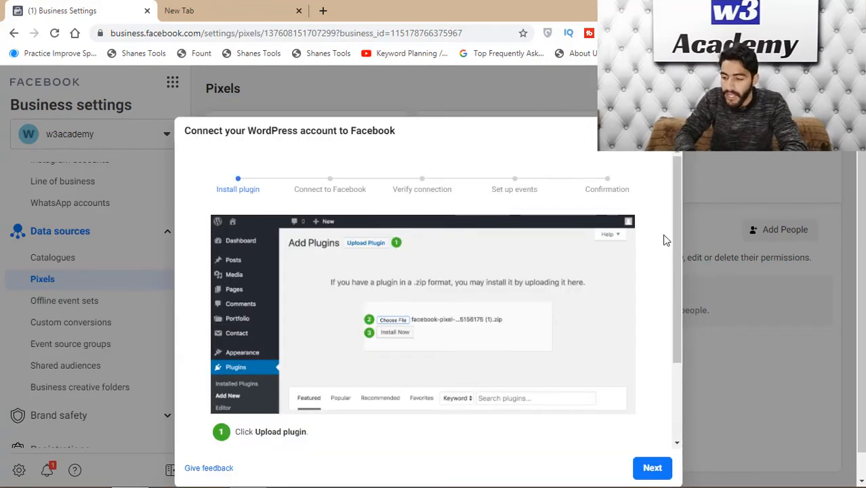
{"action": "left_click_drag", "start_coordinate": [675, 234], "coordinate": [676, 179]}
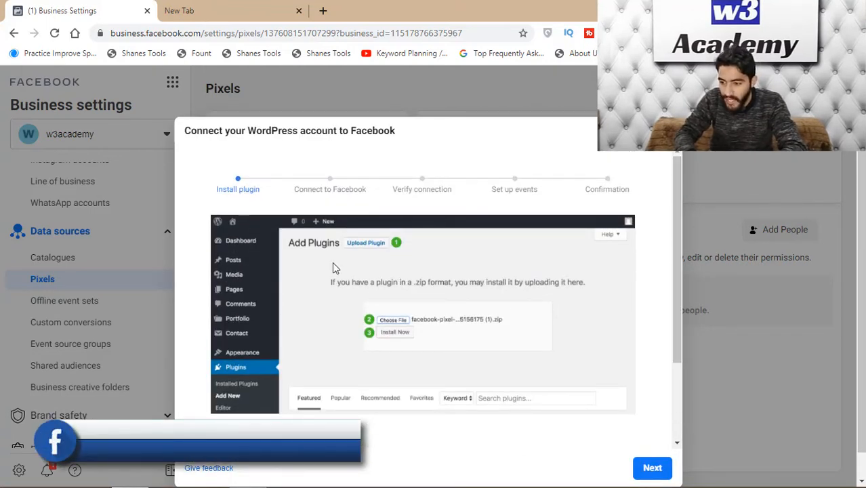
{"action": "left_click_drag", "start_coordinate": [676, 246], "coordinate": [673, 224]}
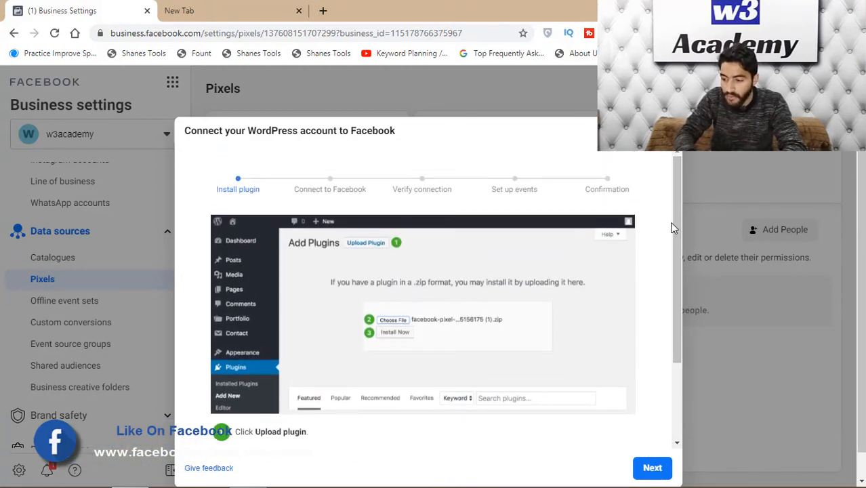
Open the Add Plugins page in the w3academy.net WordPress admin, checking the plugin instructions in Business Settings.
{"action": "left_click", "coordinate": [216, 6]}
{"action": "type", "text": "w3"}
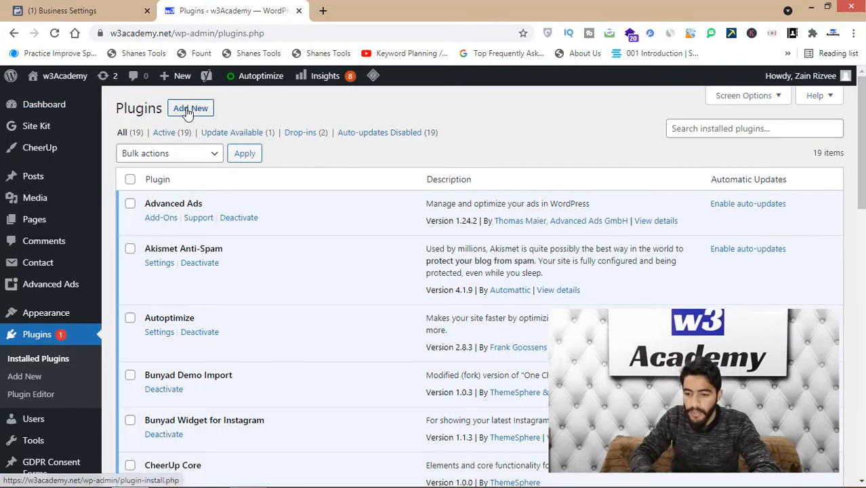
{"action": "left_click", "coordinate": [193, 112]}
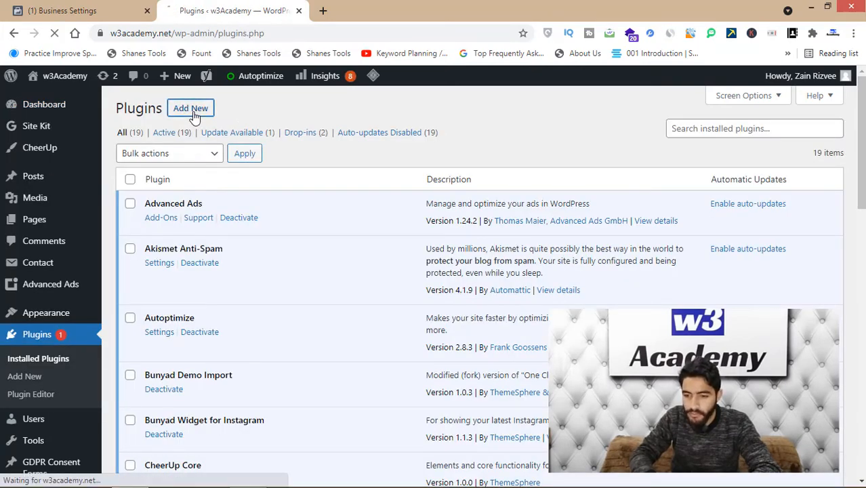
{"action": "left_click", "coordinate": [61, 10]}
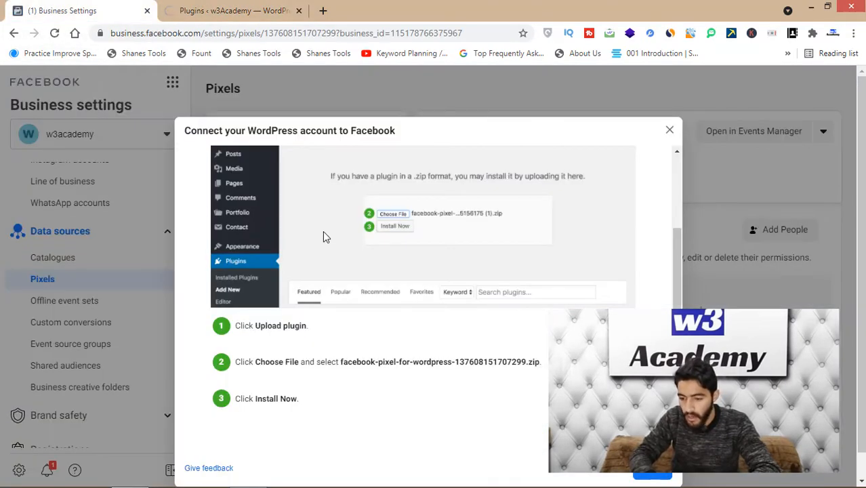
{"action": "left_click", "coordinate": [231, 10]}
Search the plugins for "facebook pixel for wordpress", and install and activate Facebook for WordPress.
{"action": "left_click", "coordinate": [697, 143]}
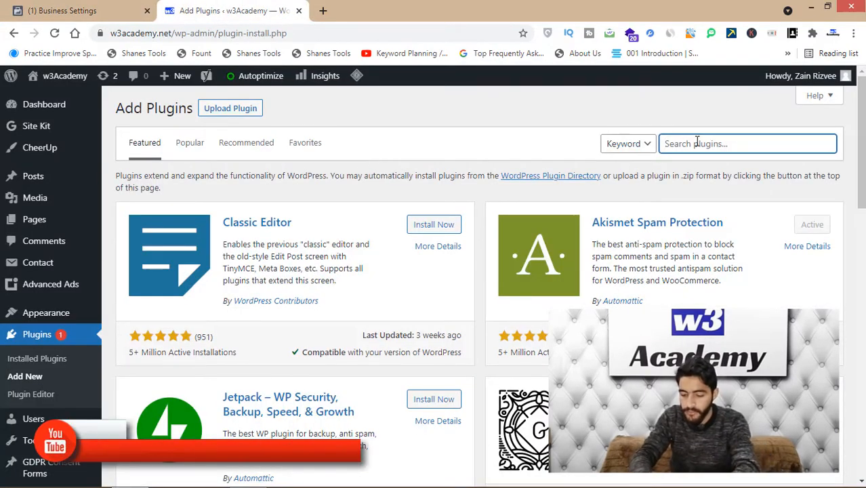
{"action": "type", "text": "facebook pi"}
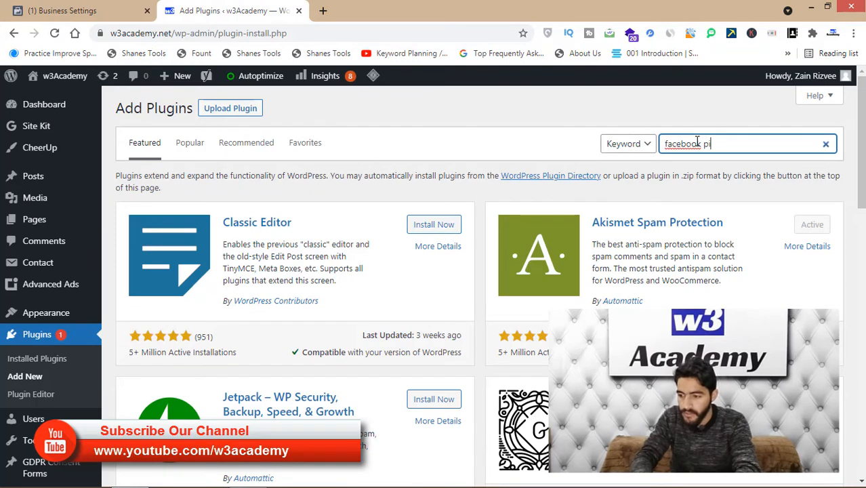
{"action": "type", "text": "xel fo"}
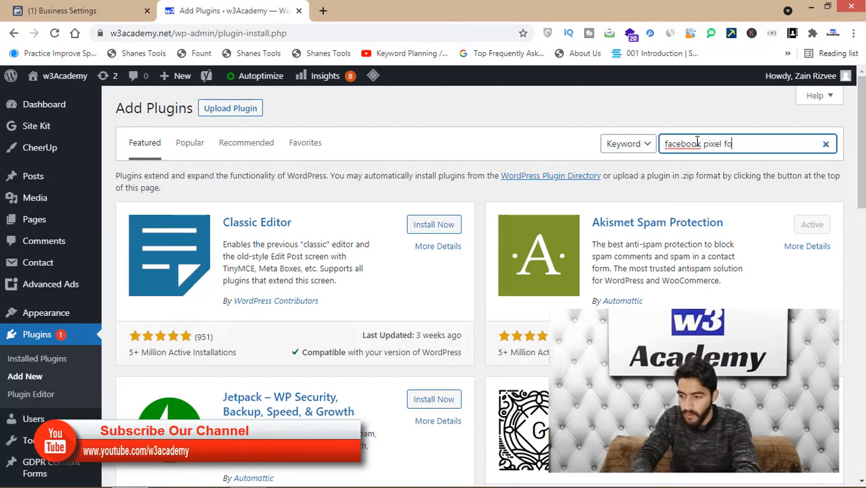
{"action": "type", "text": "r wordpre"}
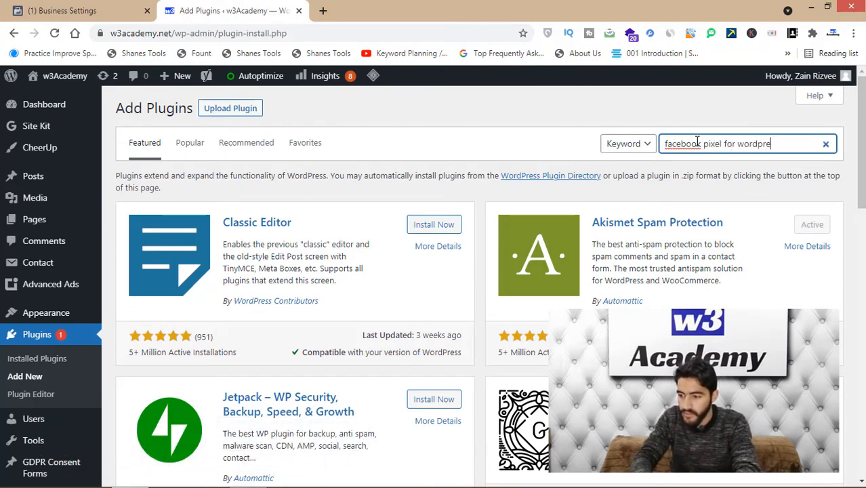
{"action": "type", "text": "ss"}
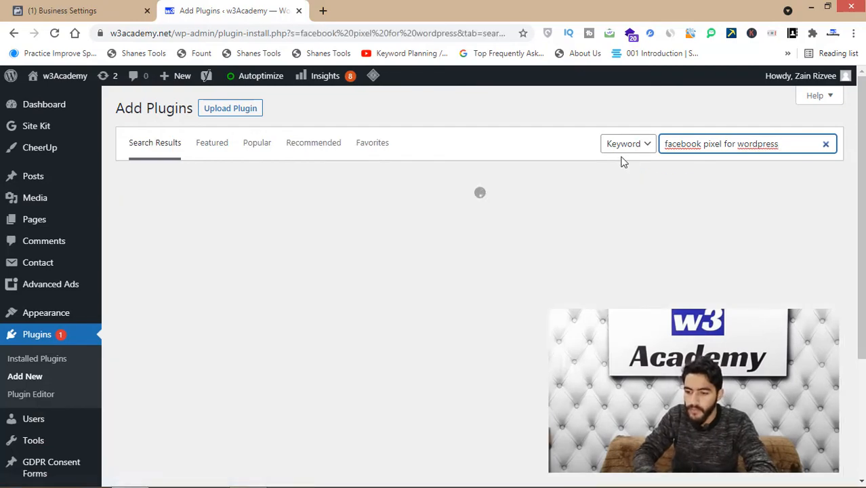
{"action": "left_click_drag", "start_coordinate": [863, 115], "coordinate": [864, 174]}
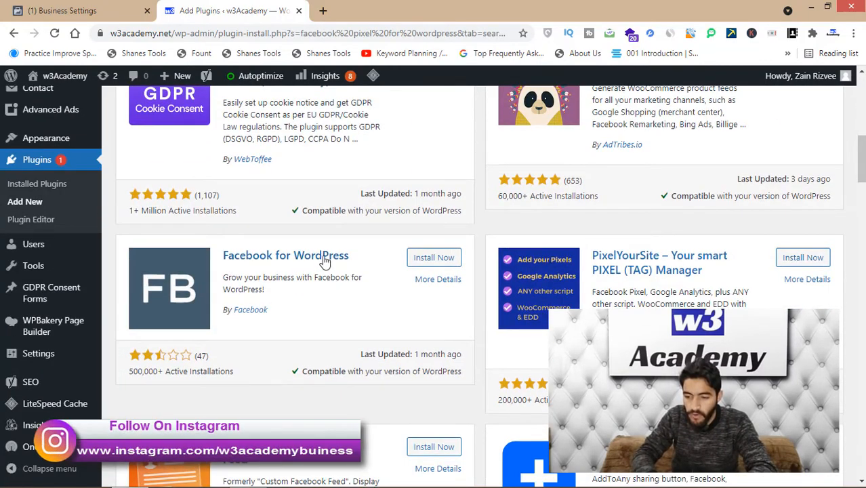
{"action": "left_click", "coordinate": [434, 258]}
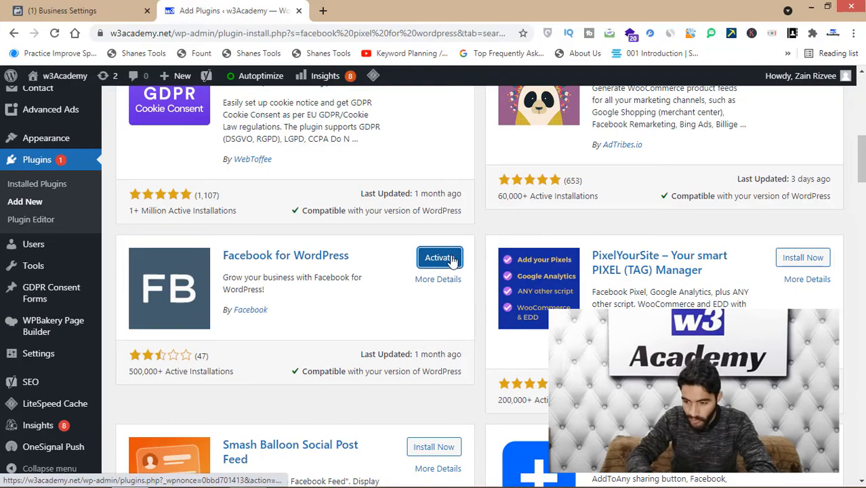
{"action": "left_click", "coordinate": [441, 260]}
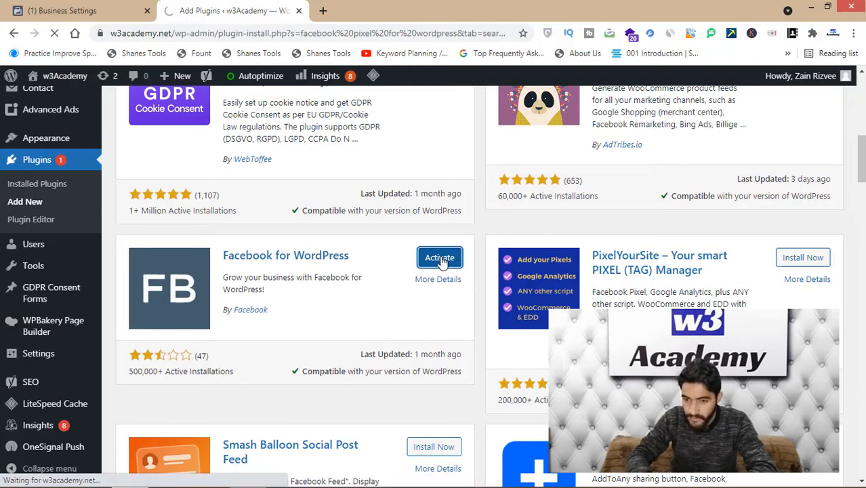
Open the Facebook for WordPress plugin's settings and start connecting the WordPress App to Facebook.
{"action": "scroll", "coordinate": [748, 169], "scroll_direction": "down", "scroll_amount": 2}
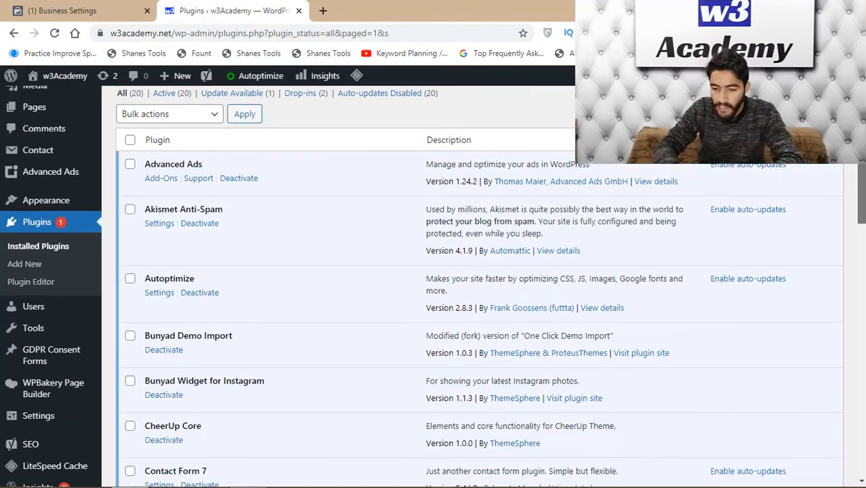
{"action": "scroll", "coordinate": [151, 308], "scroll_direction": "down", "scroll_amount": 7}
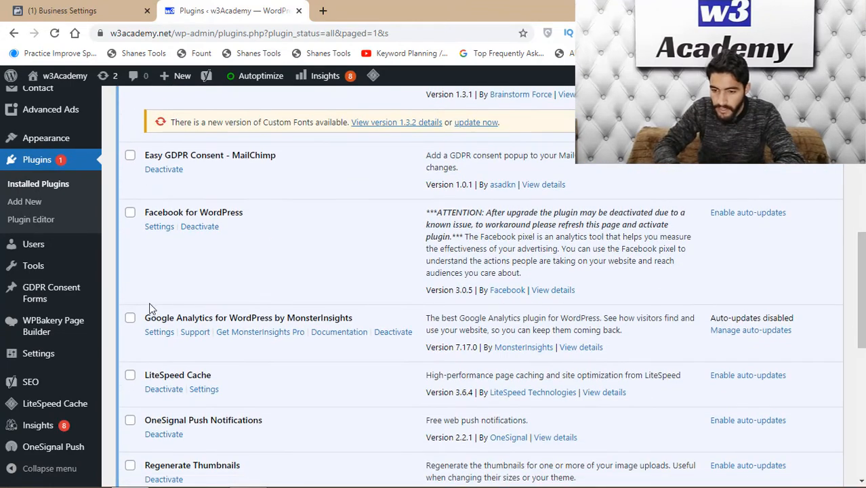
{"action": "left_click", "coordinate": [157, 228]}
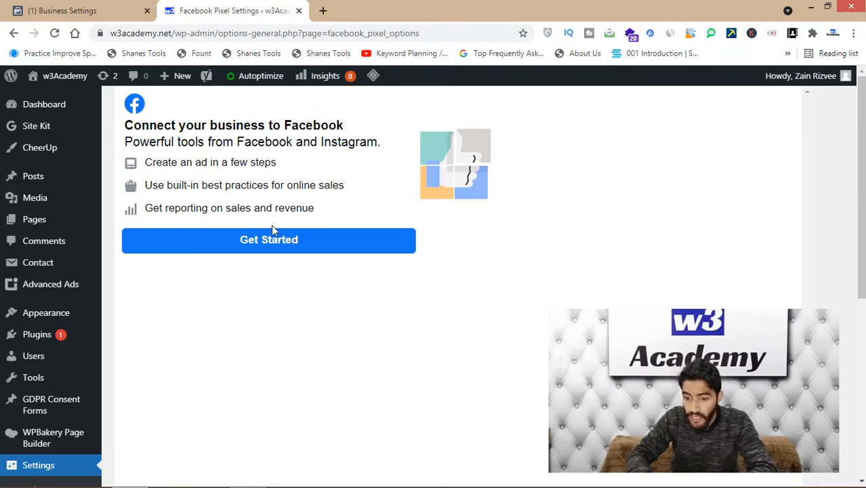
{"action": "left_click", "coordinate": [263, 243]}
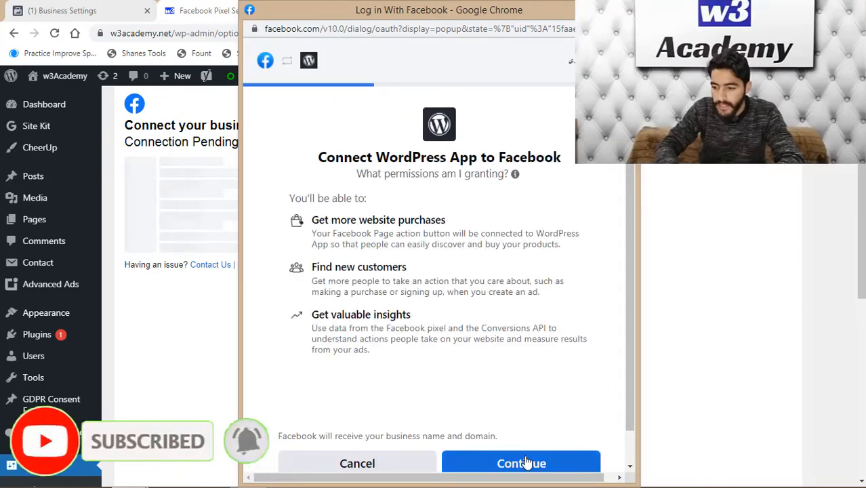
{"action": "scroll", "coordinate": [632, 326], "scroll_direction": "down", "scroll_amount": 1}
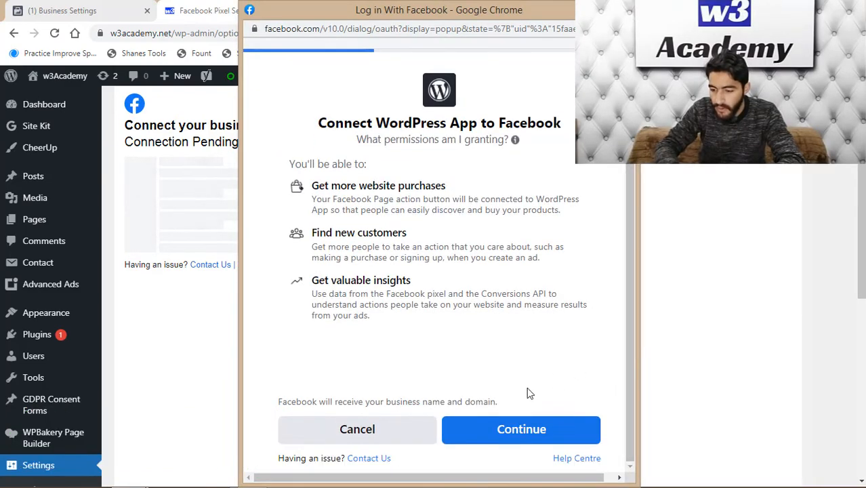
{"action": "left_click", "coordinate": [522, 445]}
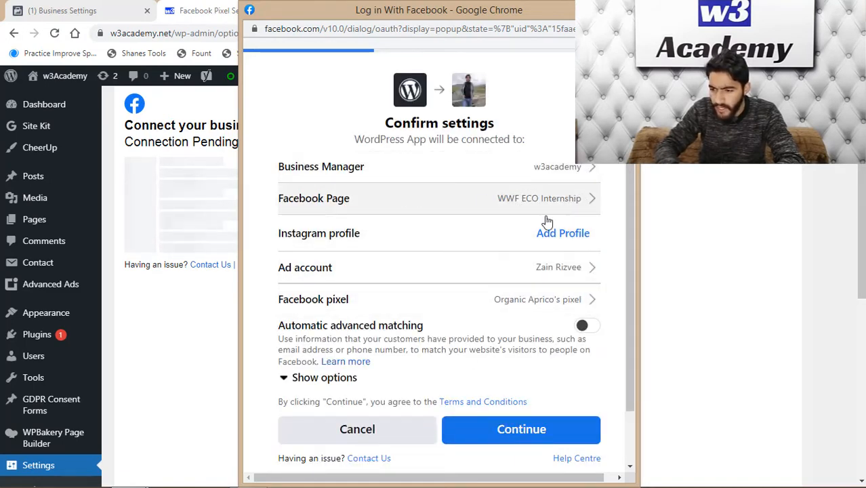
Connect the W3 Academy Facebook Page and skip the Instagram profile selection.
{"action": "left_click", "coordinate": [591, 202]}
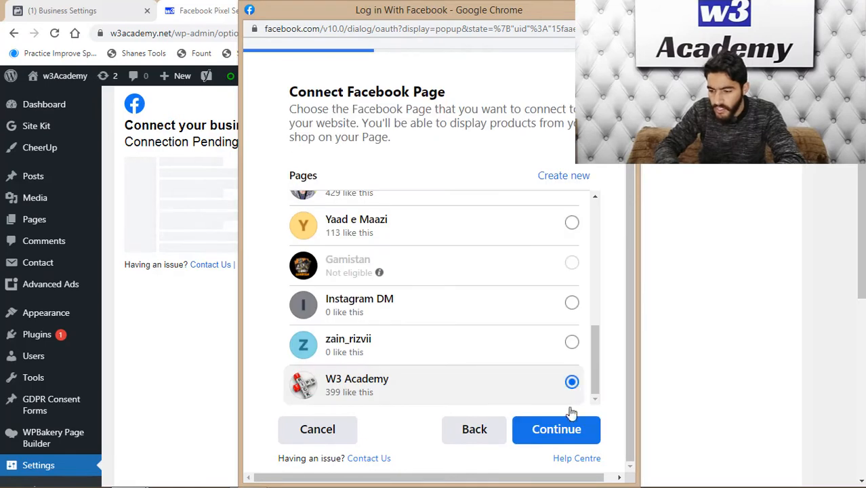
{"action": "left_click", "coordinate": [560, 434]}
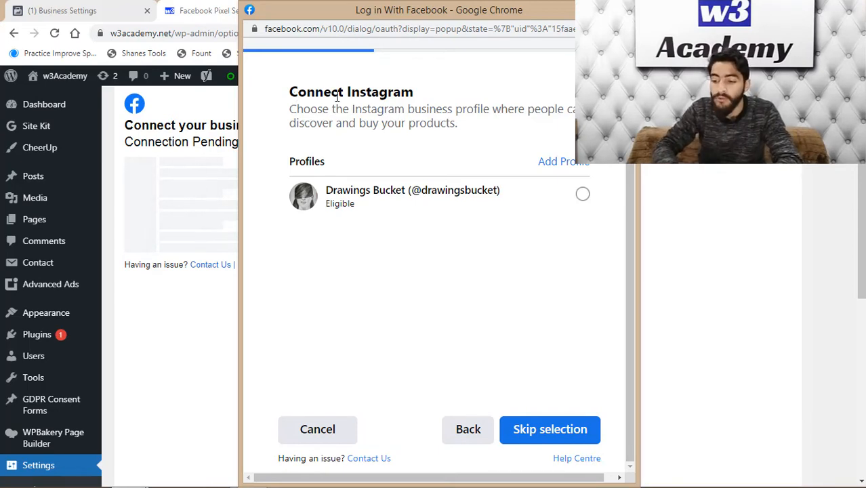
{"action": "left_click", "coordinate": [543, 435]}
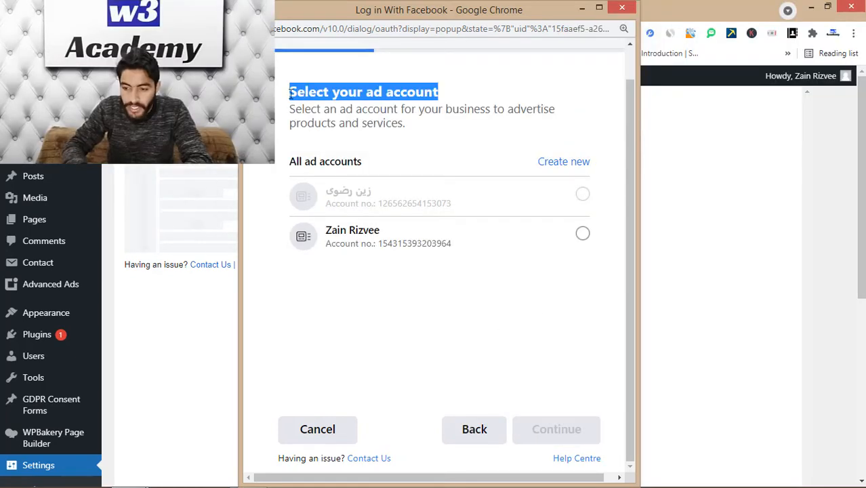
Select the only available ad account and the second of the two w3academy's pixel entries for the WordPress App connection.
{"action": "left_click", "coordinate": [276, 96]}
{"action": "left_click_drag", "start_coordinate": [290, 94], "coordinate": [442, 87]}
{"action": "left_click", "coordinate": [444, 88]}
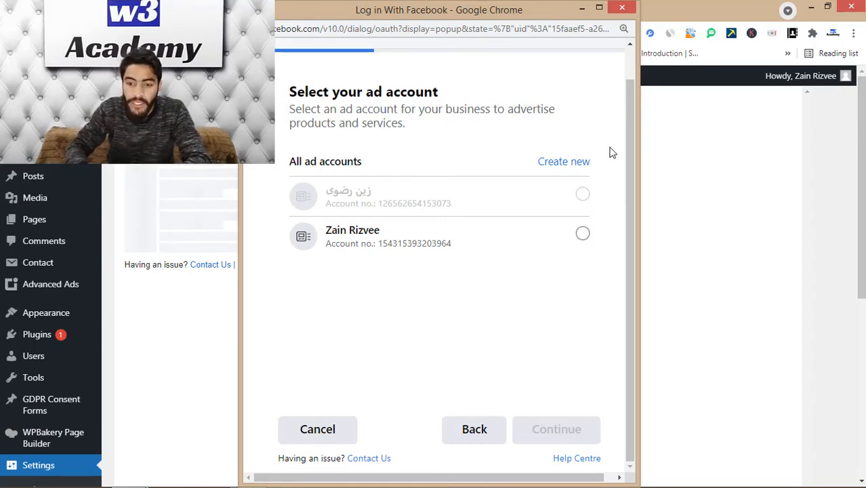
{"action": "left_click", "coordinate": [584, 237]}
{"action": "left_click", "coordinate": [557, 431]}
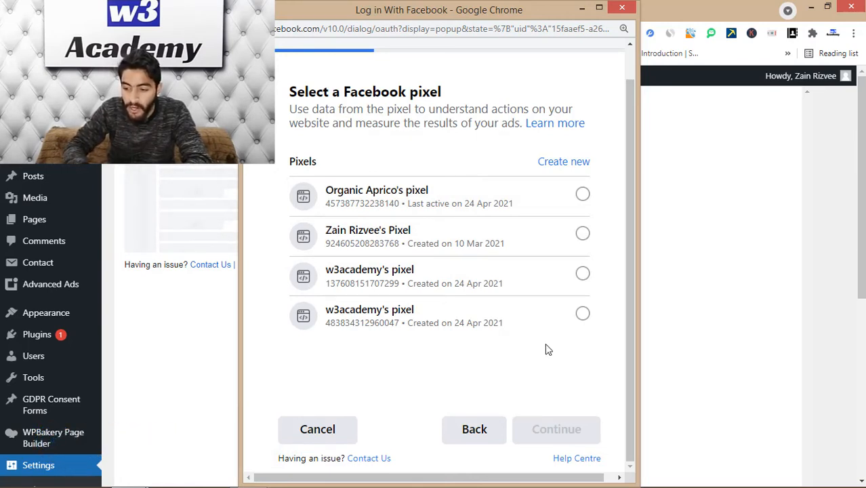
{"action": "left_click", "coordinate": [582, 315]}
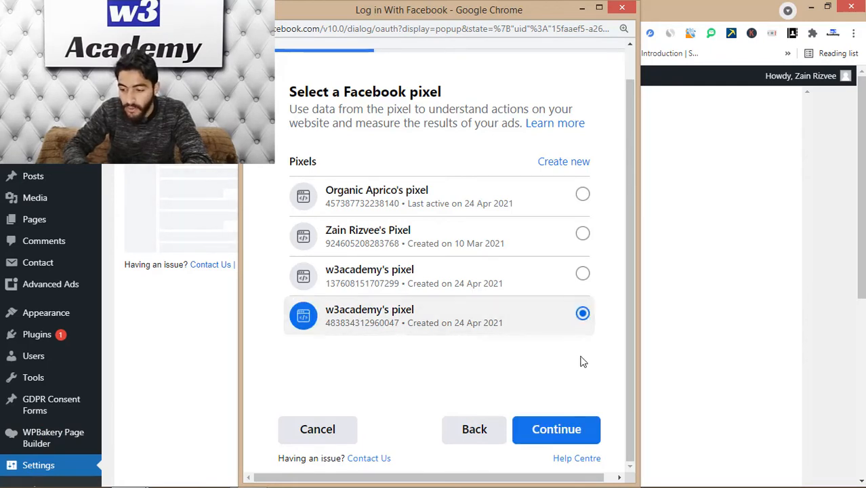
{"action": "left_click", "coordinate": [551, 433]}
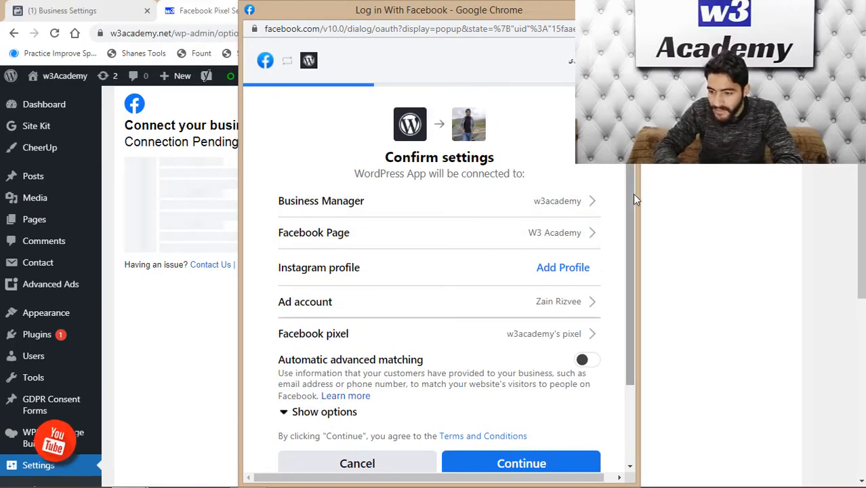
Confirm the WordPress App's connection settings and accept its permissions, with managing the w3academy business allowed.
{"action": "left_click_drag", "start_coordinate": [633, 196], "coordinate": [636, 271]}
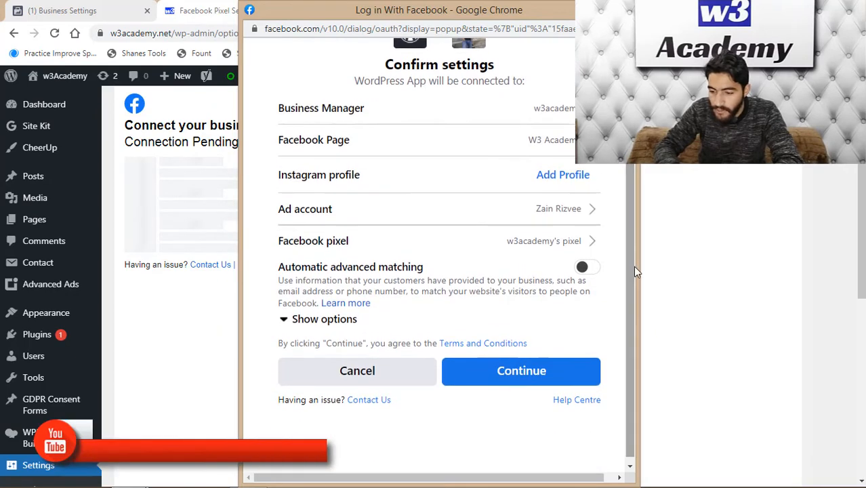
{"action": "left_click", "coordinate": [520, 373]}
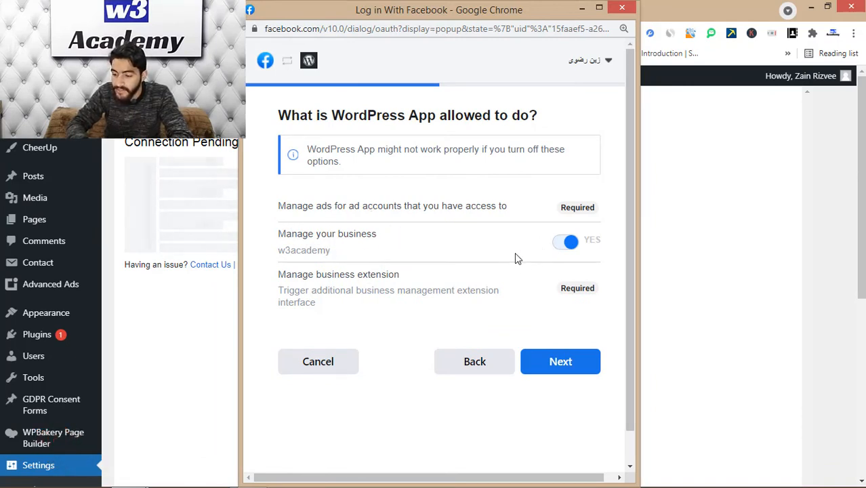
{"action": "left_click", "coordinate": [555, 366]}
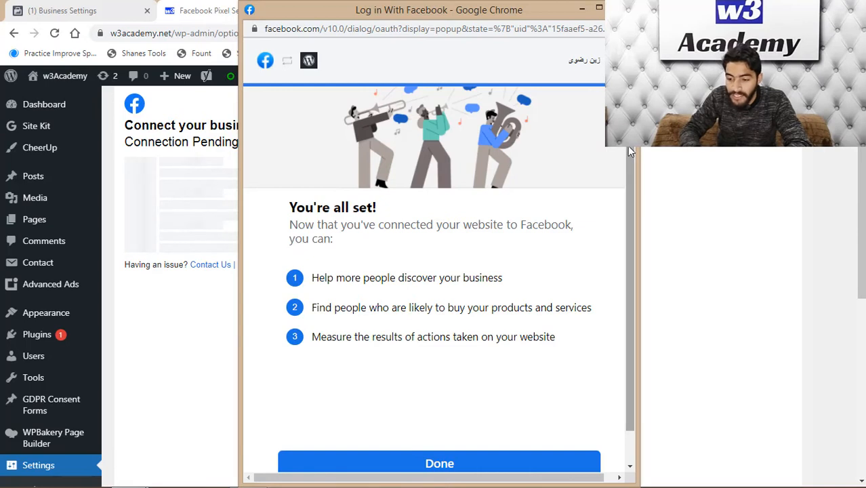
Finish the Facebook setup dialog and agree to share the system user token with w3academy.net.
{"action": "scroll", "coordinate": [614, 183], "scroll_direction": "down", "scroll_amount": 1}
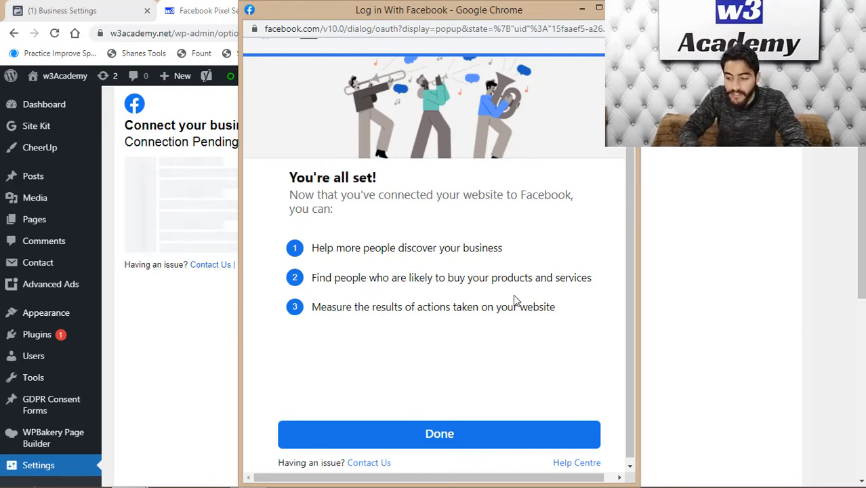
{"action": "left_click_drag", "start_coordinate": [627, 286], "coordinate": [626, 327]}
{"action": "left_click", "coordinate": [437, 432]}
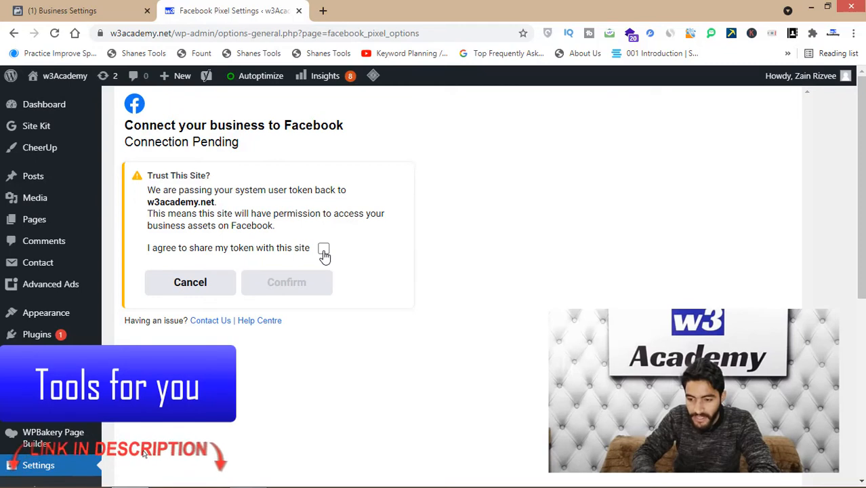
{"action": "left_click", "coordinate": [324, 251]}
{"action": "left_click", "coordinate": [290, 284]}
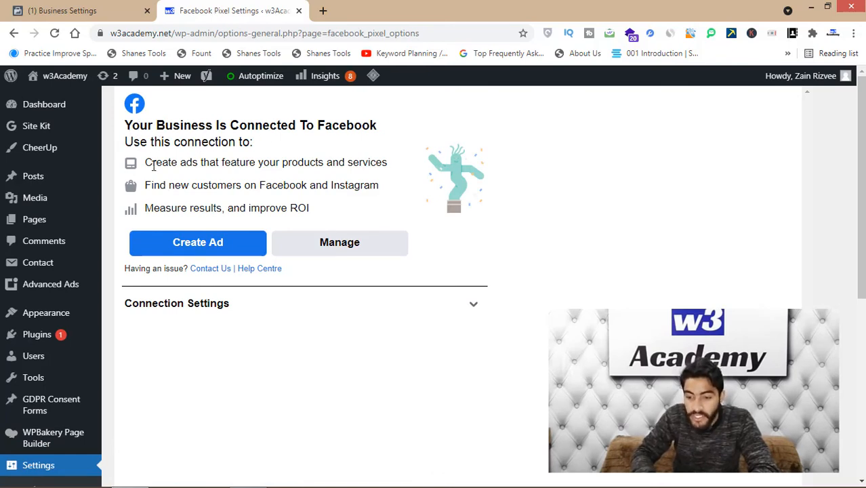
{"action": "left_click_drag", "start_coordinate": [153, 166], "coordinate": [378, 164]}
{"action": "left_click", "coordinate": [153, 189]}
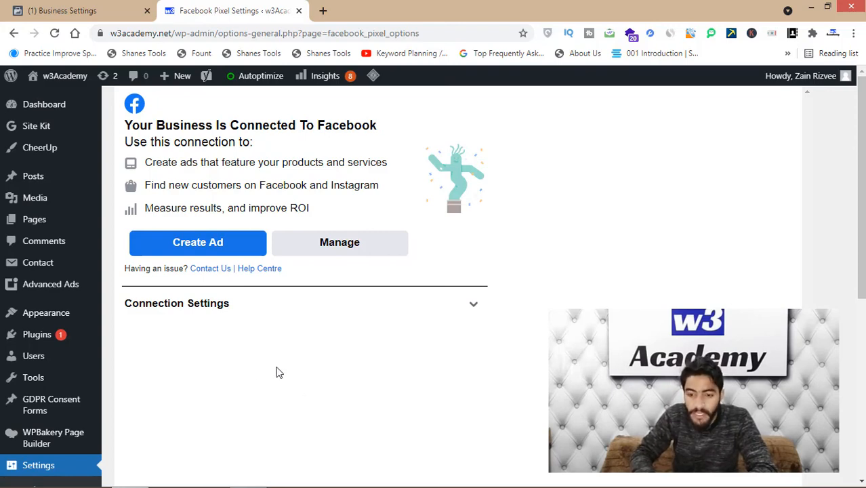
Return to Business Settings and advance the WordPress connection wizard to the Verify connection stage.
{"action": "left_click", "coordinate": [63, 10]}
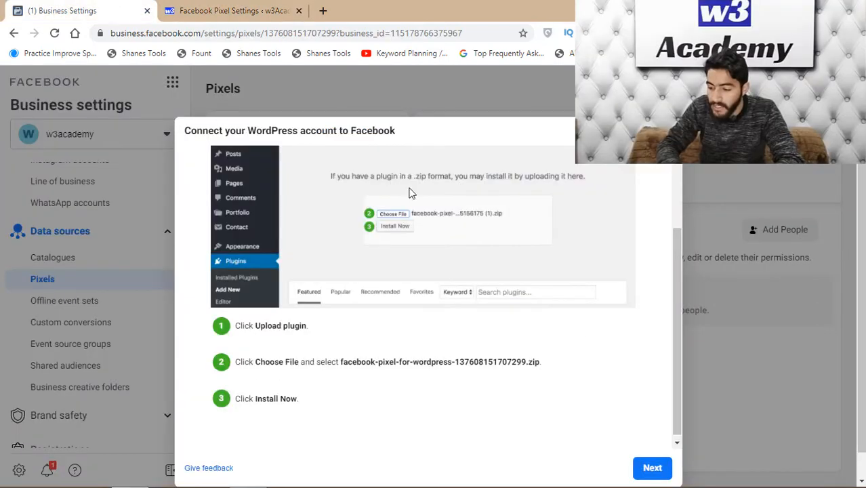
{"action": "left_click", "coordinate": [652, 469]}
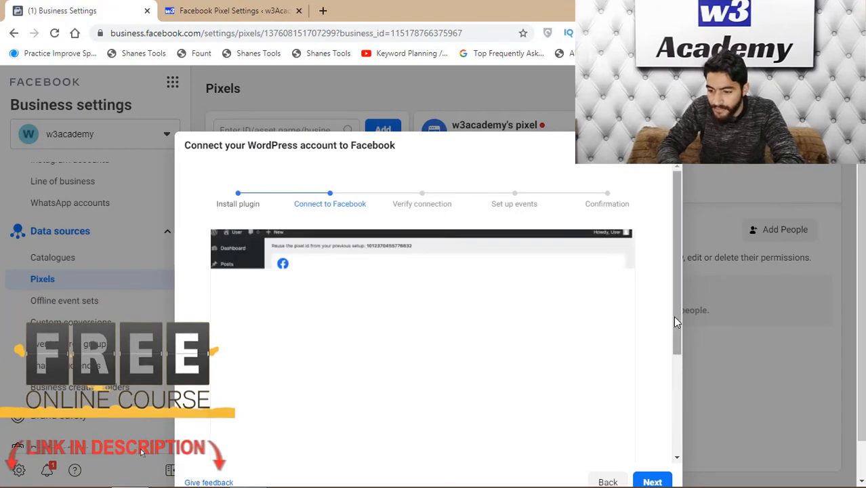
{"action": "scroll", "coordinate": [675, 322], "scroll_direction": "down", "scroll_amount": 5}
{"action": "left_click", "coordinate": [652, 481]}
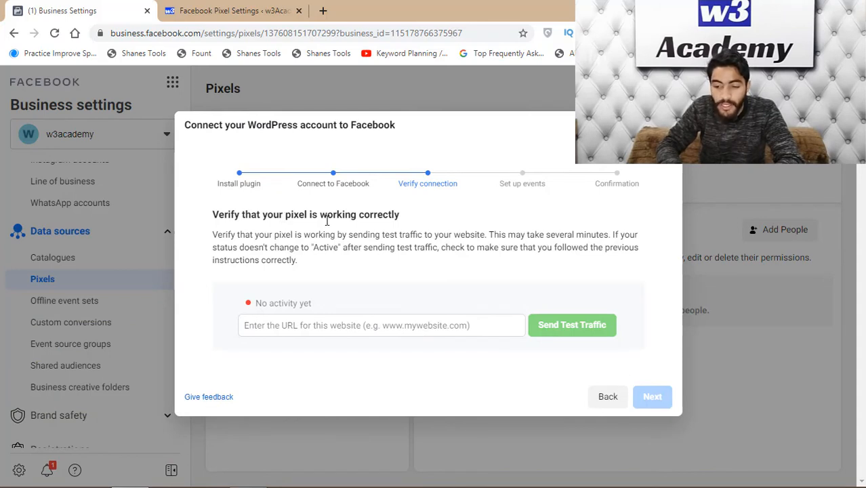
{"action": "left_click", "coordinate": [304, 328]}
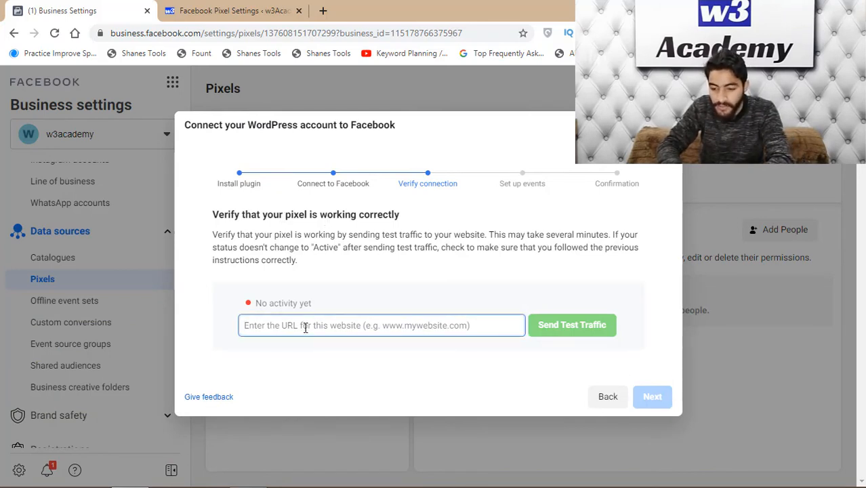
{"action": "type", "text": "http://w3academy.net/"}
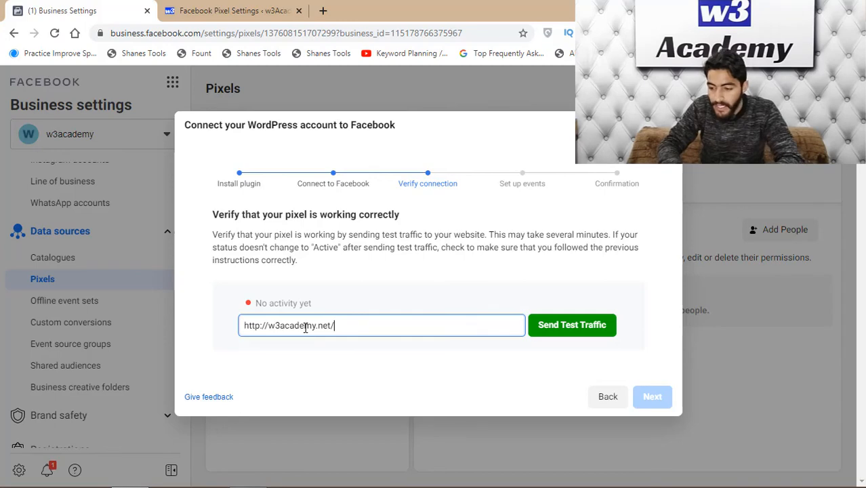
{"action": "left_click", "coordinate": [571, 326]}
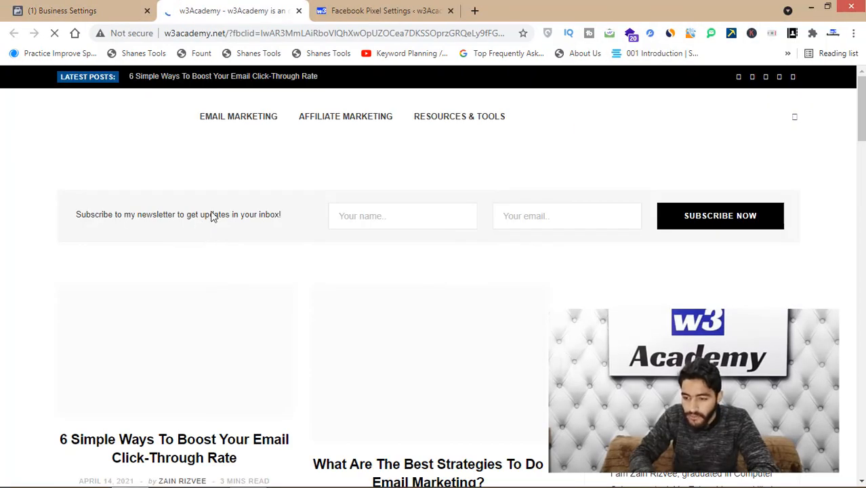
{"action": "scroll", "coordinate": [703, 202], "scroll_direction": "down", "scroll_amount": 3}
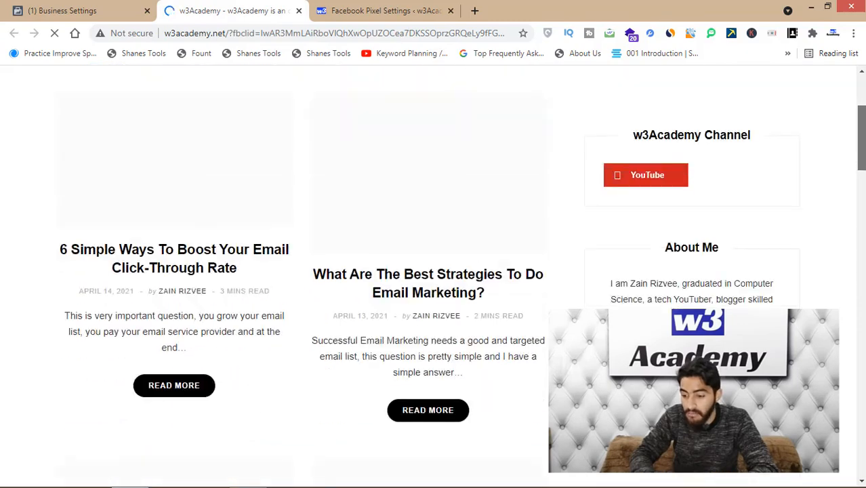
{"action": "scroll", "coordinate": [429, 271], "scroll_direction": "down", "scroll_amount": 1}
{"action": "scroll", "coordinate": [428, 271], "scroll_direction": "up", "scroll_amount": 4}
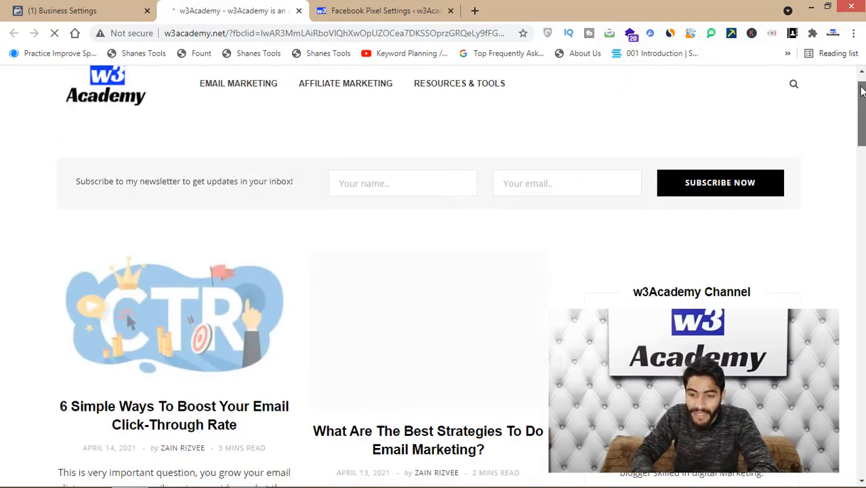
{"action": "left_click", "coordinate": [108, 4]}
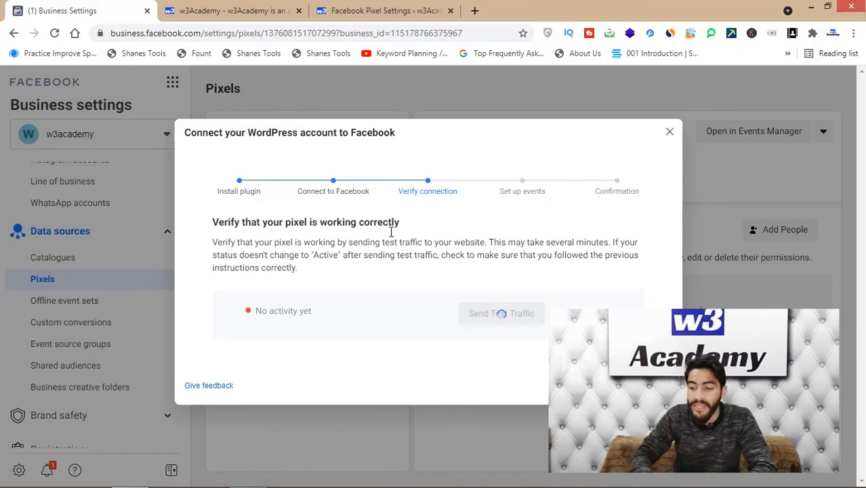
{"action": "left_click", "coordinate": [810, 7]}
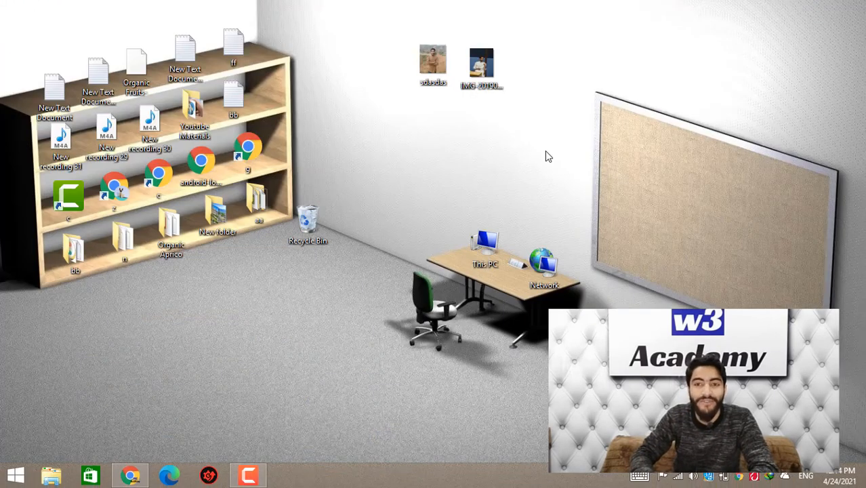